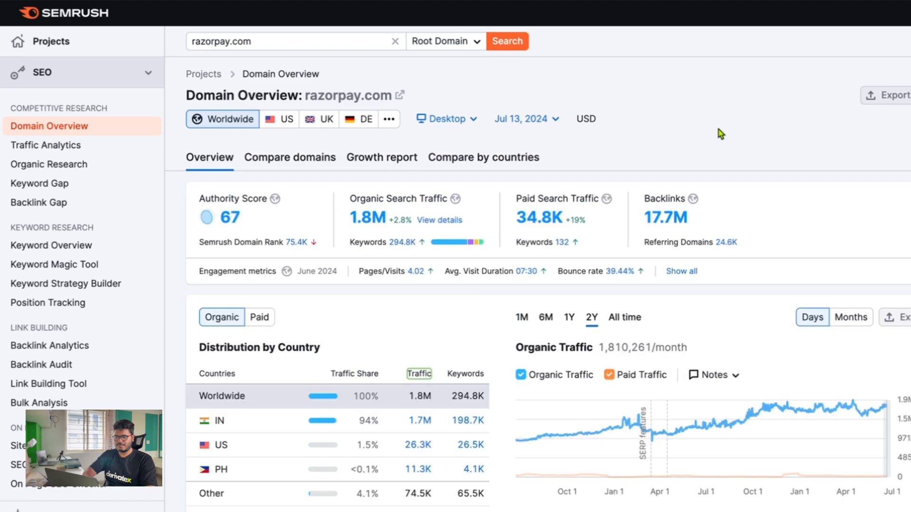
Run a root-domain overview for stripe.com.
{"action": "scroll", "coordinate": [718, 133], "scroll_direction": "down", "scroll_amount": 15}
{"action": "scroll", "coordinate": [718, 132], "scroll_direction": "down", "scroll_amount": 9}
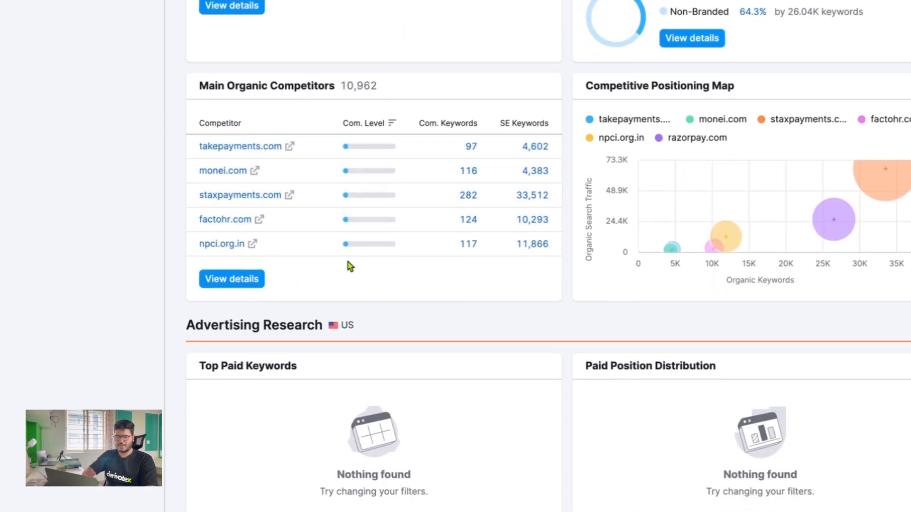
{"action": "scroll", "coordinate": [274, 197], "scroll_direction": "up", "scroll_amount": 1}
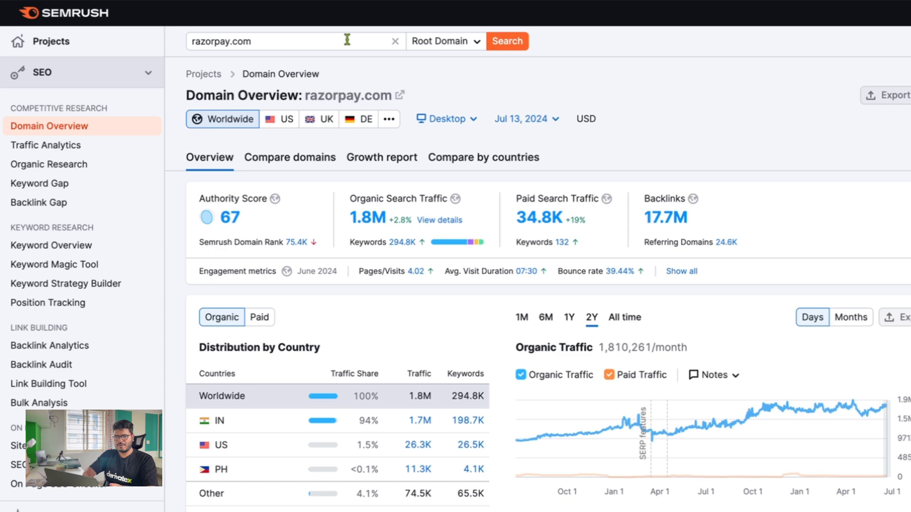
{"action": "left_click", "coordinate": [347, 39]}
{"action": "type", "text": "s"}
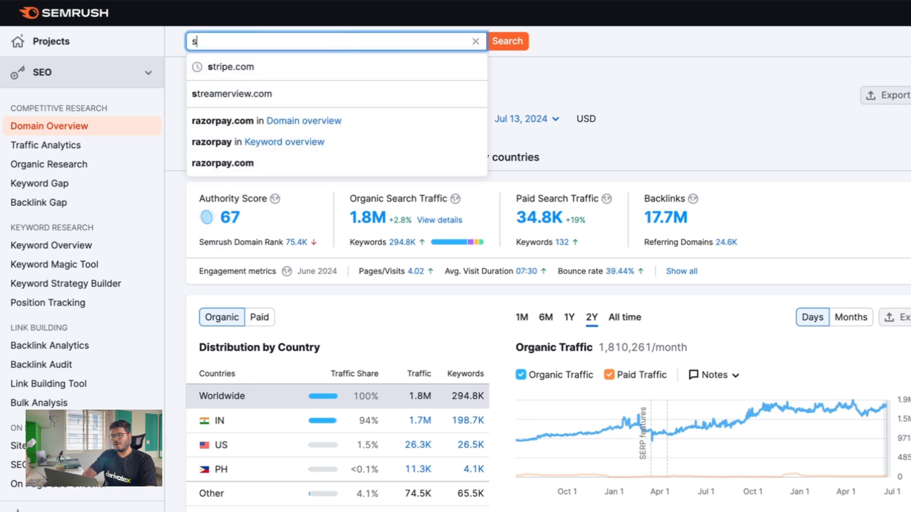
{"action": "type", "text": "tripe.com"}
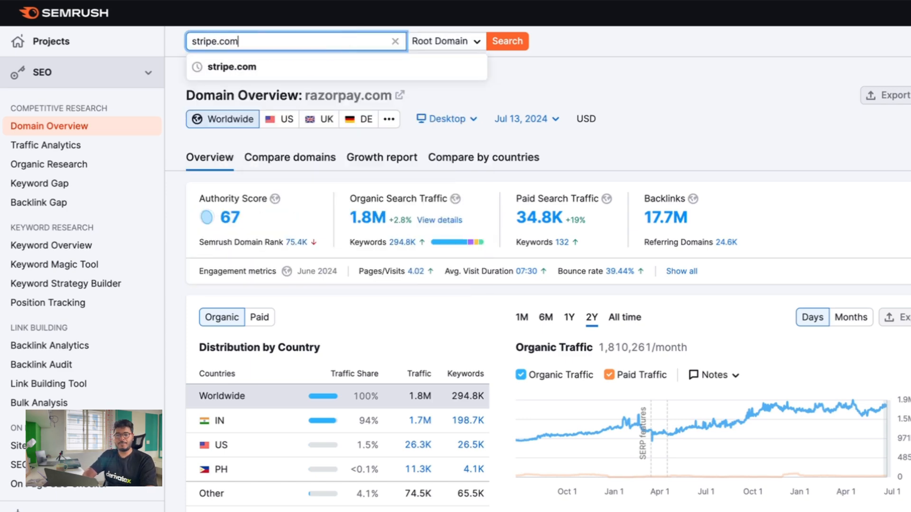
{"action": "key", "text": "Return"}
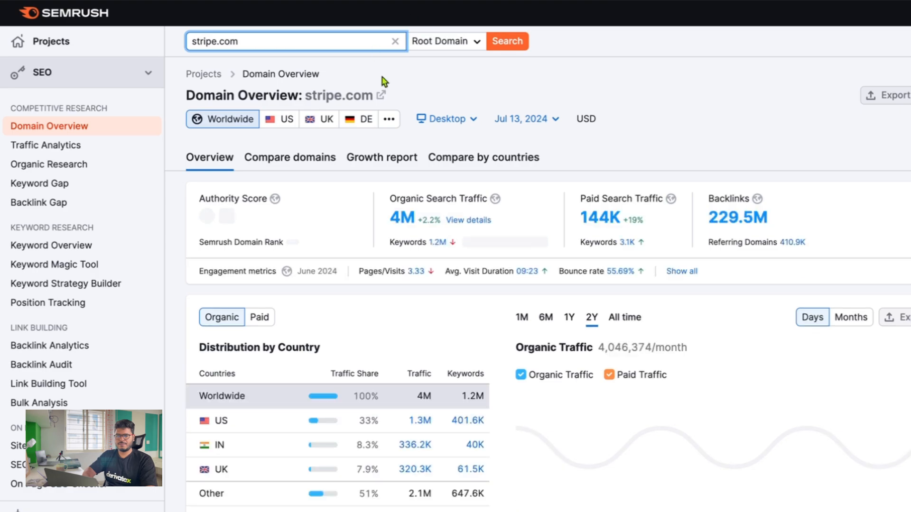
Open the detailed report of stripe.com's top organic keywords in the US.
{"action": "scroll", "coordinate": [384, 82], "scroll_direction": "down", "scroll_amount": 6}
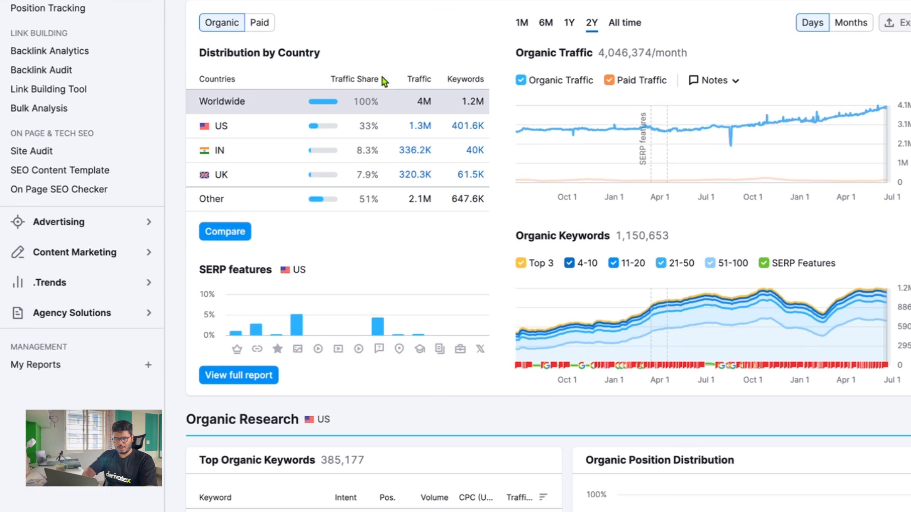
{"action": "scroll", "coordinate": [385, 82], "scroll_direction": "down", "scroll_amount": 7}
{"action": "scroll", "coordinate": [369, 110], "scroll_direction": "down", "scroll_amount": 2}
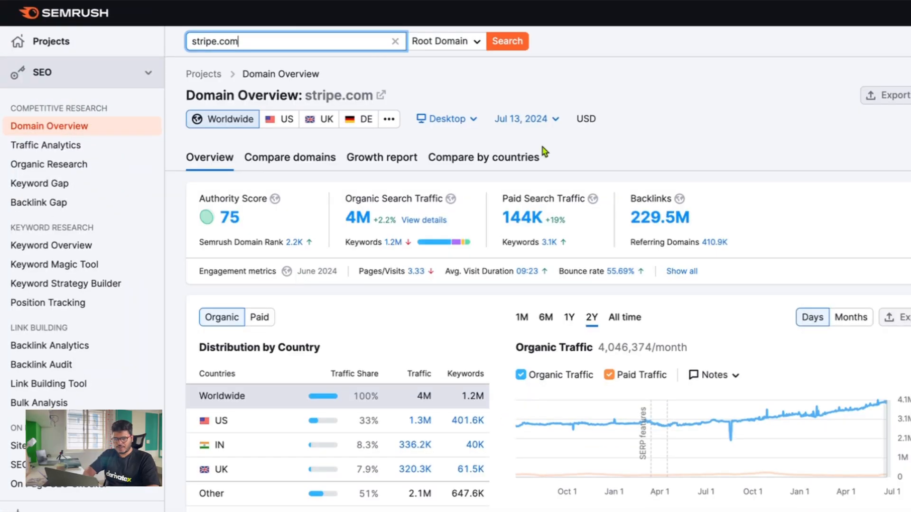
{"action": "scroll", "coordinate": [544, 152], "scroll_direction": "down", "scroll_amount": 12}
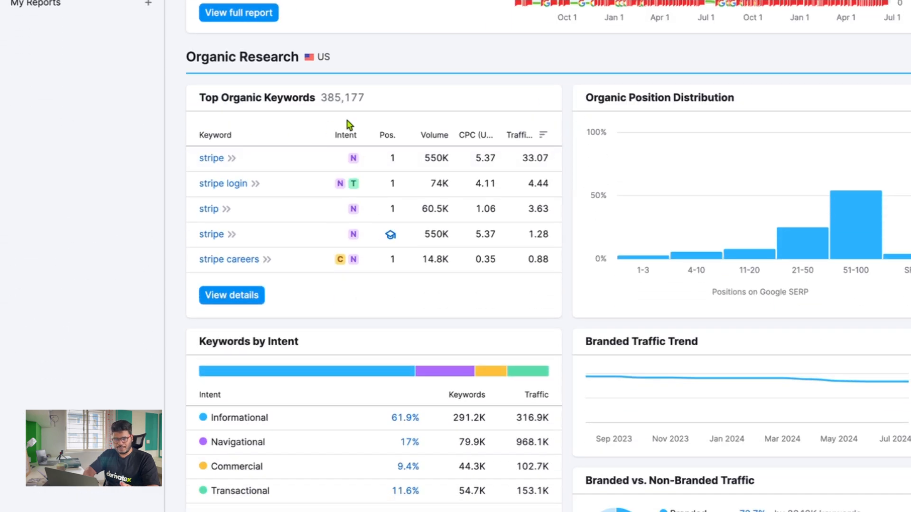
{"action": "left_click", "coordinate": [243, 302]}
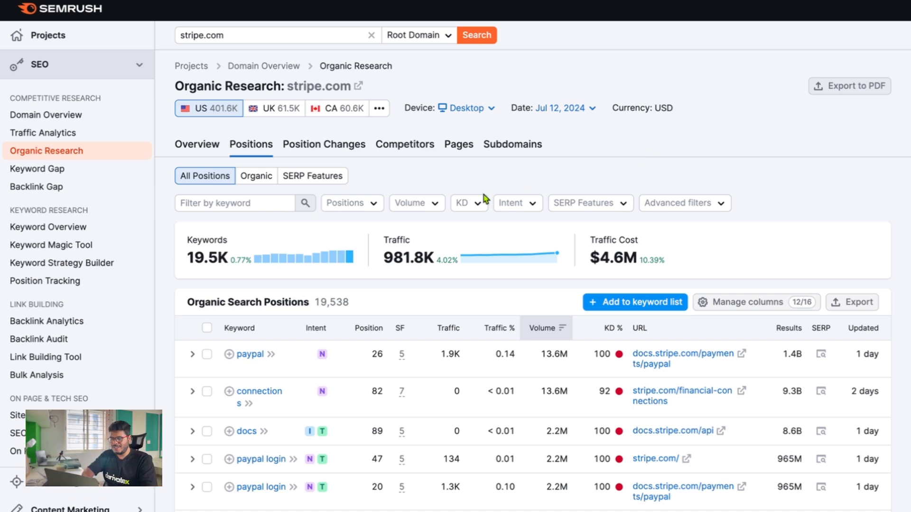
Filter the organic positions to Very easy keyword difficulty (0–14%) and a search volume from 1,000.
{"action": "left_click", "coordinate": [470, 204]}
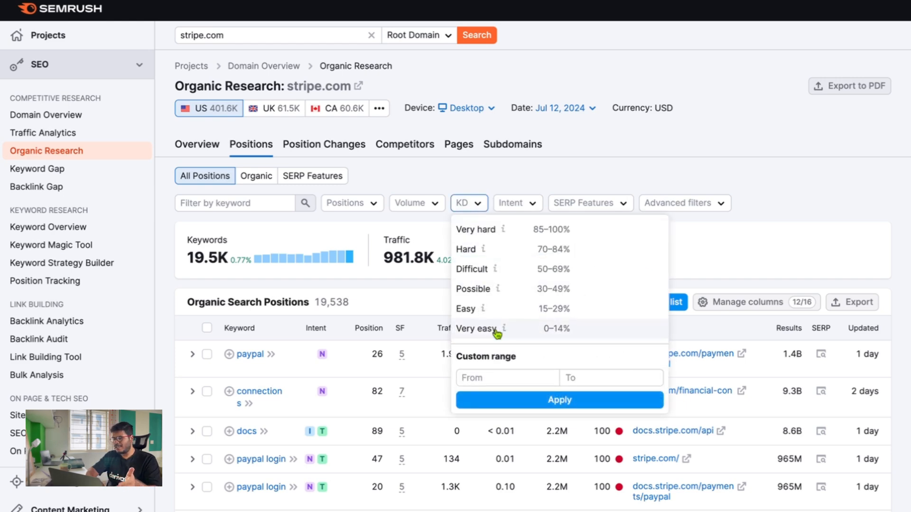
{"action": "left_click", "coordinate": [497, 329]}
{"action": "left_click", "coordinate": [423, 203]}
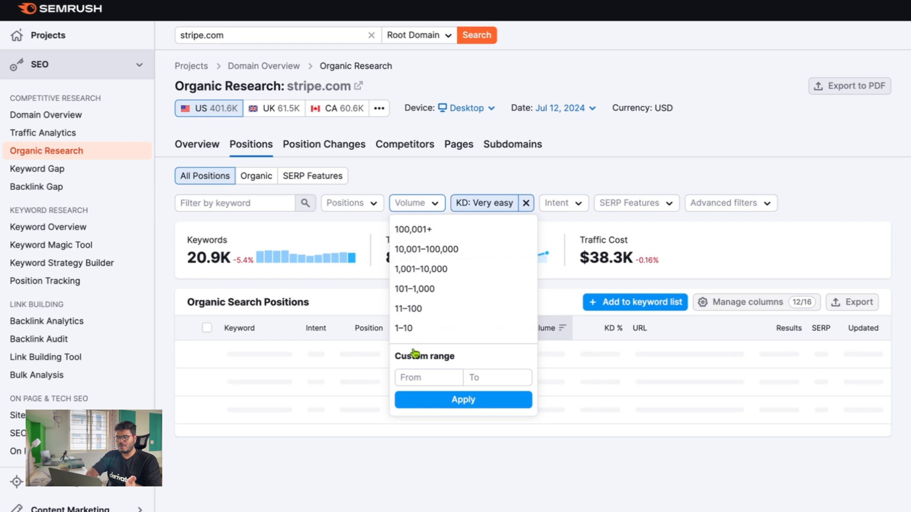
{"action": "left_click", "coordinate": [414, 378]}
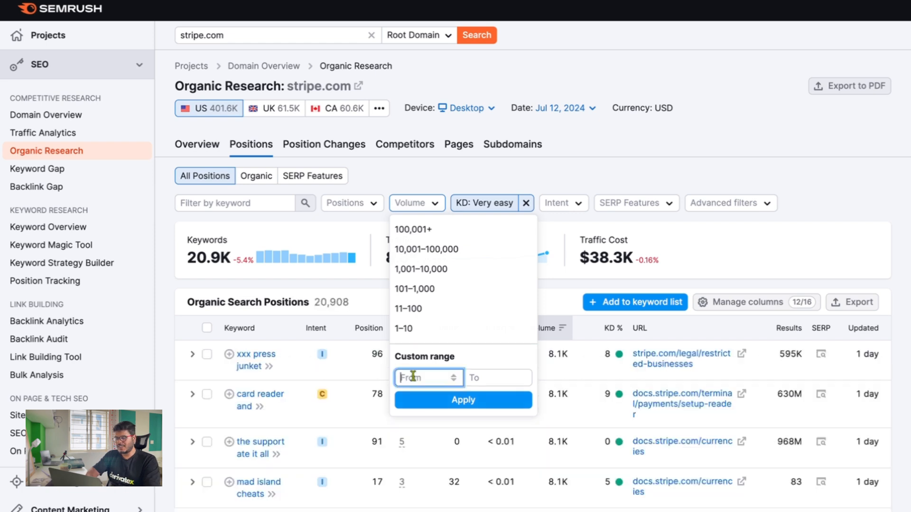
{"action": "type", "text": "10"}
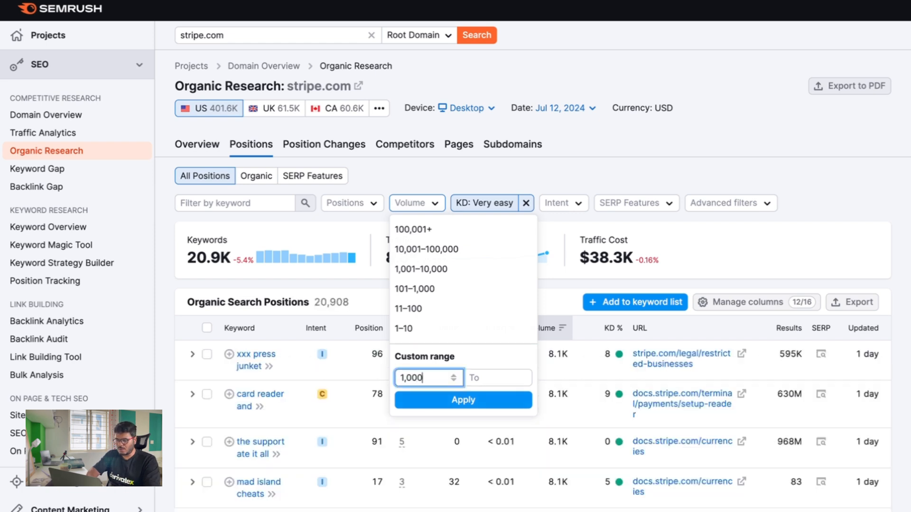
{"action": "left_click", "coordinate": [455, 401]}
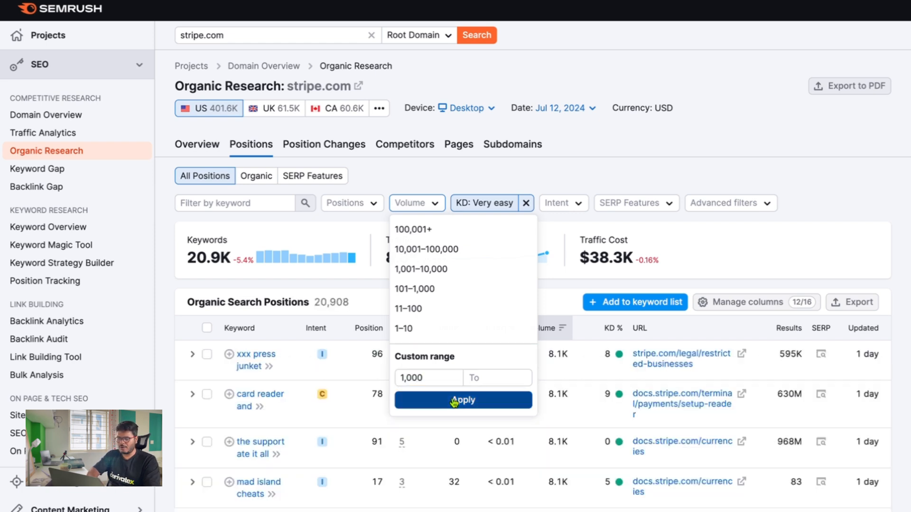
{"action": "left_click", "coordinate": [506, 130]}
Sort the filtered organic positions by traffic percentage, highest first.
{"action": "scroll", "coordinate": [376, 377], "scroll_direction": "down", "scroll_amount": 5}
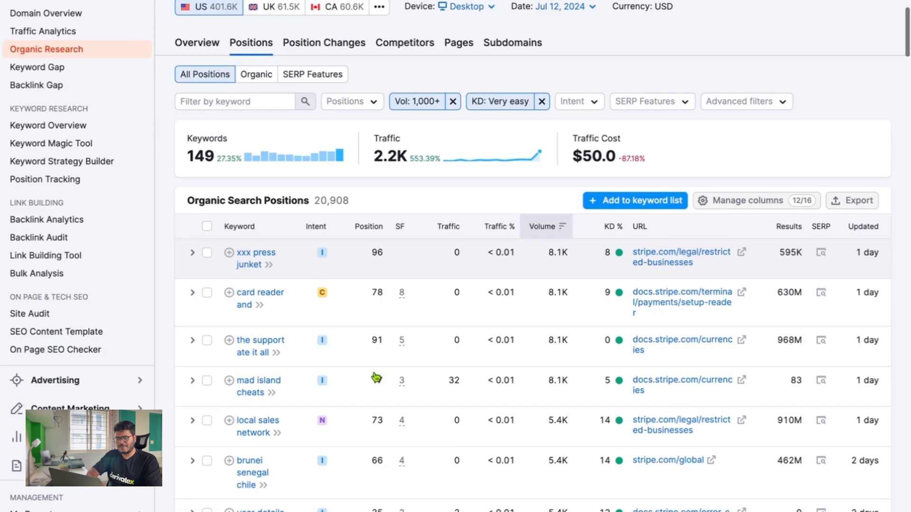
{"action": "scroll", "coordinate": [375, 377], "scroll_direction": "down", "scroll_amount": 3}
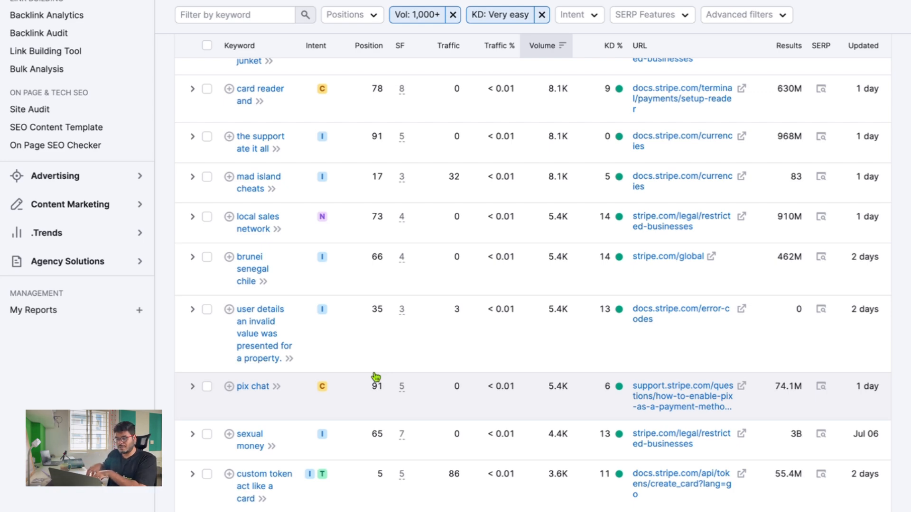
{"action": "scroll", "coordinate": [443, 275], "scroll_direction": "up", "scroll_amount": 3}
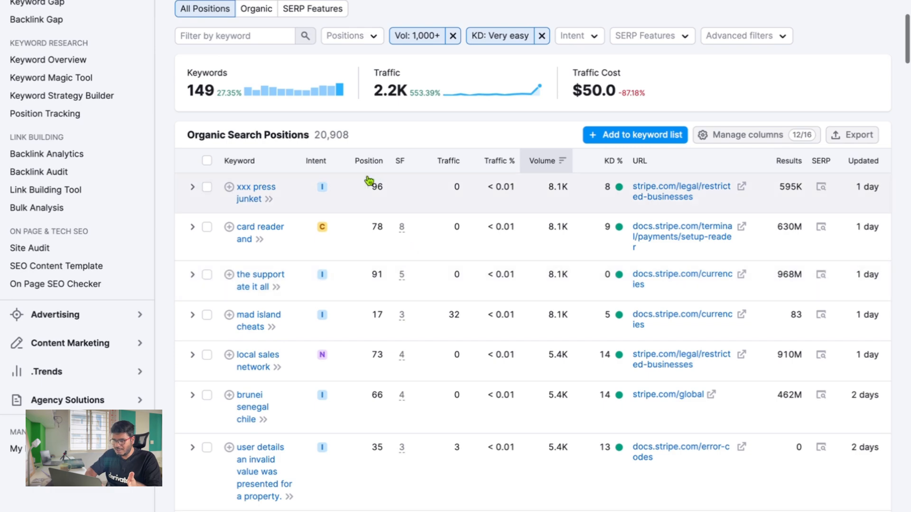
{"action": "scroll", "coordinate": [303, 173], "scroll_direction": "up", "scroll_amount": 3}
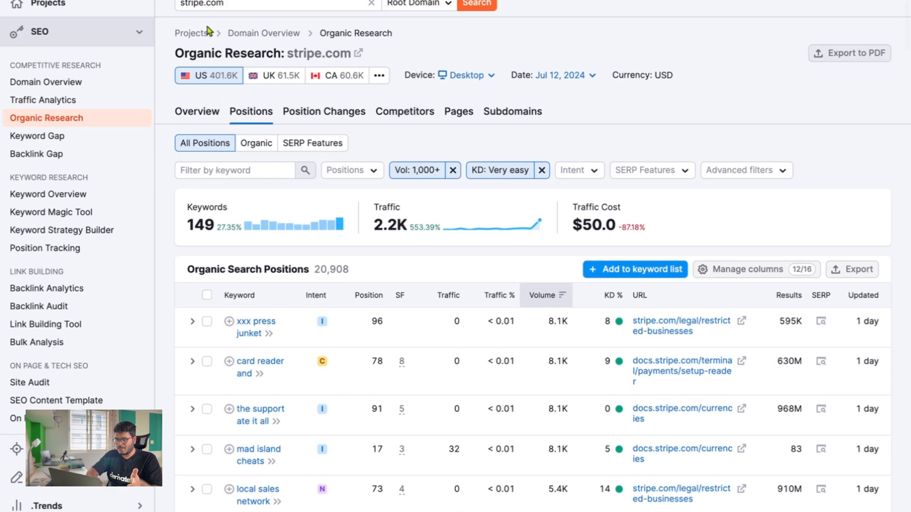
{"action": "scroll", "coordinate": [281, 244], "scroll_direction": "down", "scroll_amount": 2}
{"action": "scroll", "coordinate": [281, 243], "scroll_direction": "down", "scroll_amount": 1}
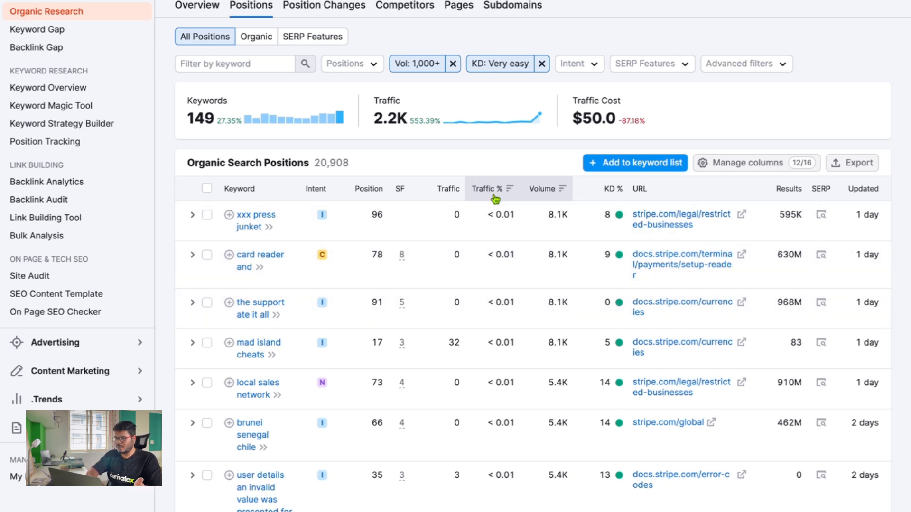
{"action": "left_click", "coordinate": [495, 198]}
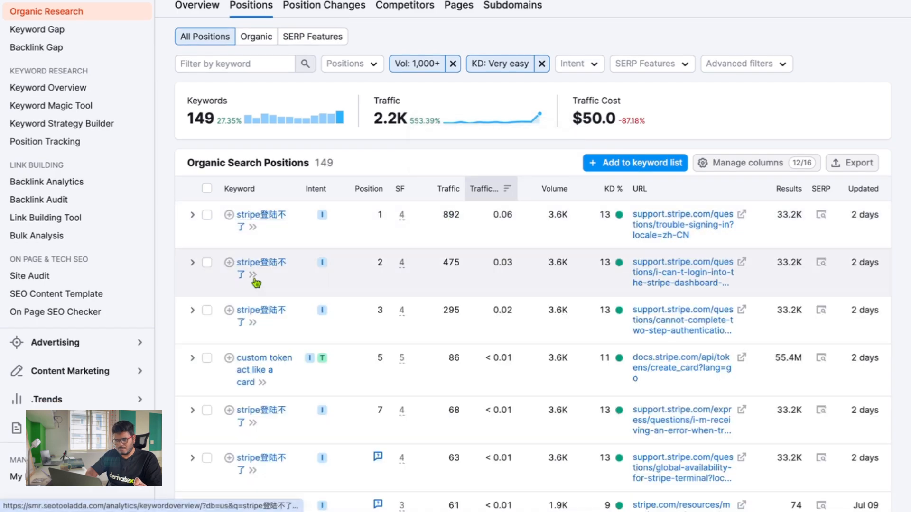
Look through the sorted keywords and remove the keyword difficulty and volume filters.
{"action": "scroll", "coordinate": [259, 303], "scroll_direction": "down", "scroll_amount": 3}
{"action": "scroll", "coordinate": [261, 348], "scroll_direction": "down", "scroll_amount": 15}
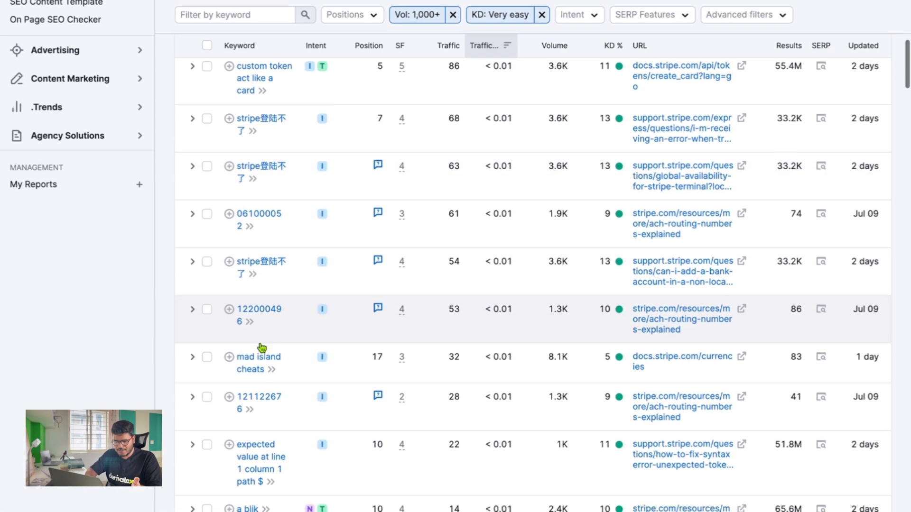
{"action": "scroll", "coordinate": [262, 348], "scroll_direction": "down", "scroll_amount": 10}
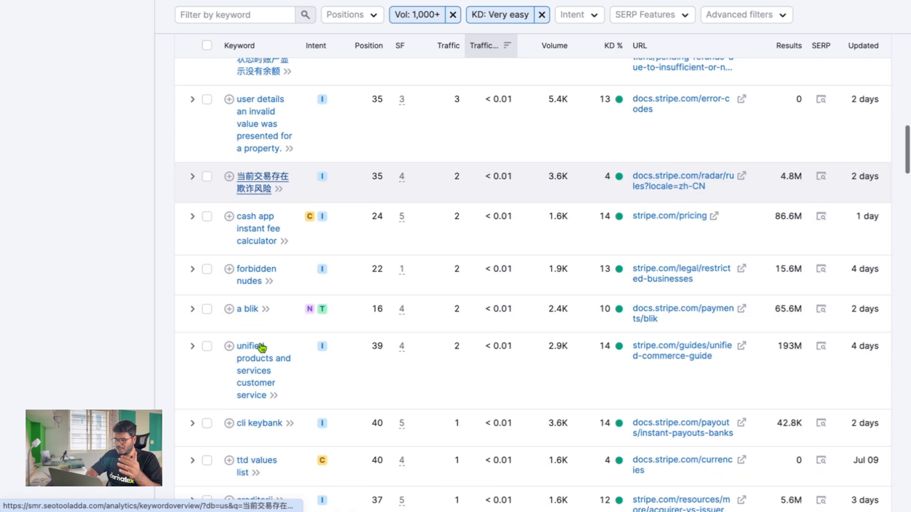
{"action": "scroll", "coordinate": [261, 347], "scroll_direction": "down", "scroll_amount": 3}
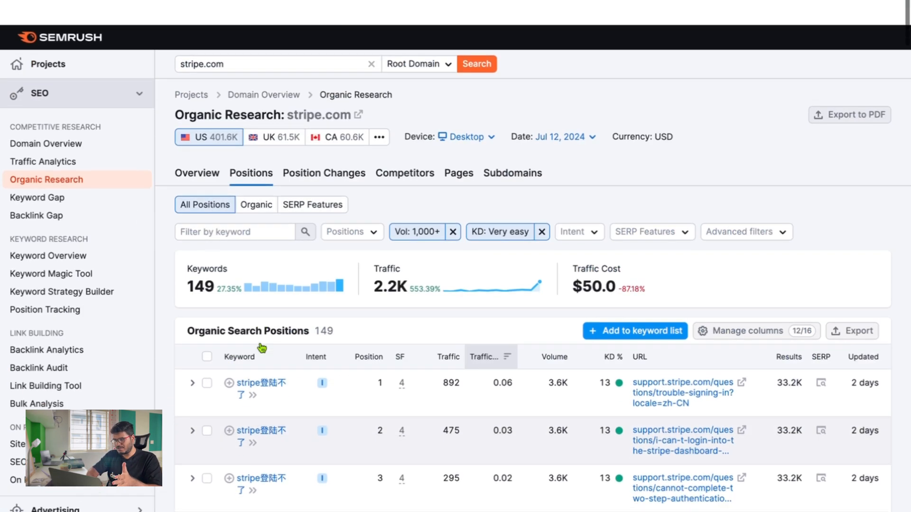
{"action": "scroll", "coordinate": [262, 348], "scroll_direction": "down", "scroll_amount": 1}
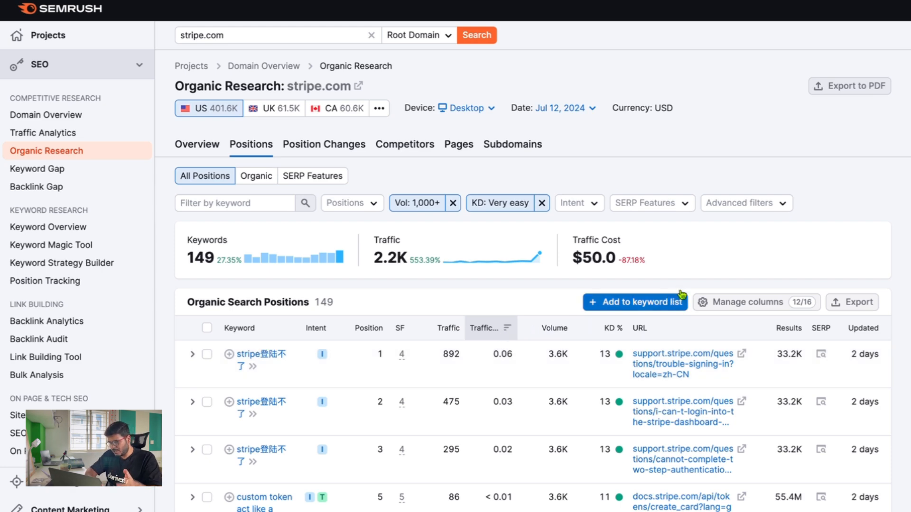
{"action": "left_click", "coordinate": [541, 202]}
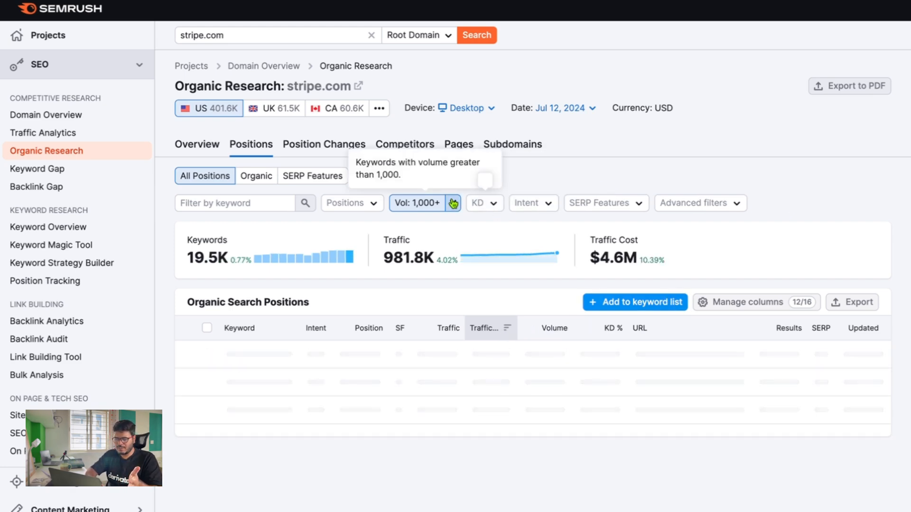
{"action": "left_click", "coordinate": [453, 203]}
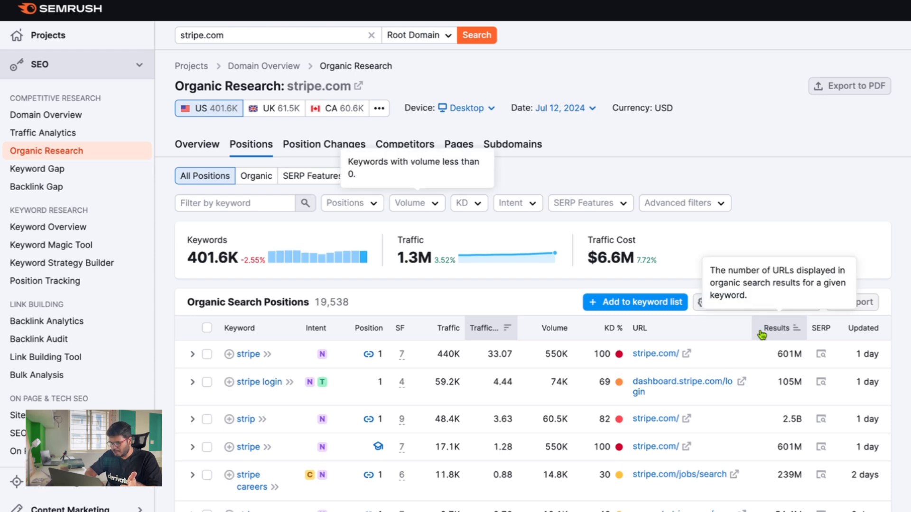
Sort the unfiltered organic positions by number of results, lowest first, and review the keywords.
{"action": "left_click", "coordinate": [760, 333]}
{"action": "scroll", "coordinate": [759, 335], "scroll_direction": "down", "scroll_amount": 5}
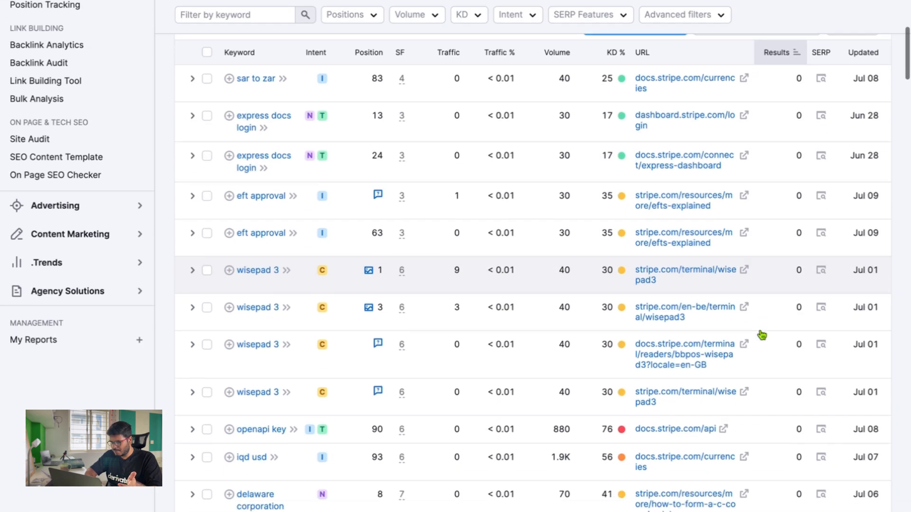
{"action": "scroll", "coordinate": [672, 214], "scroll_direction": "up", "scroll_amount": 2}
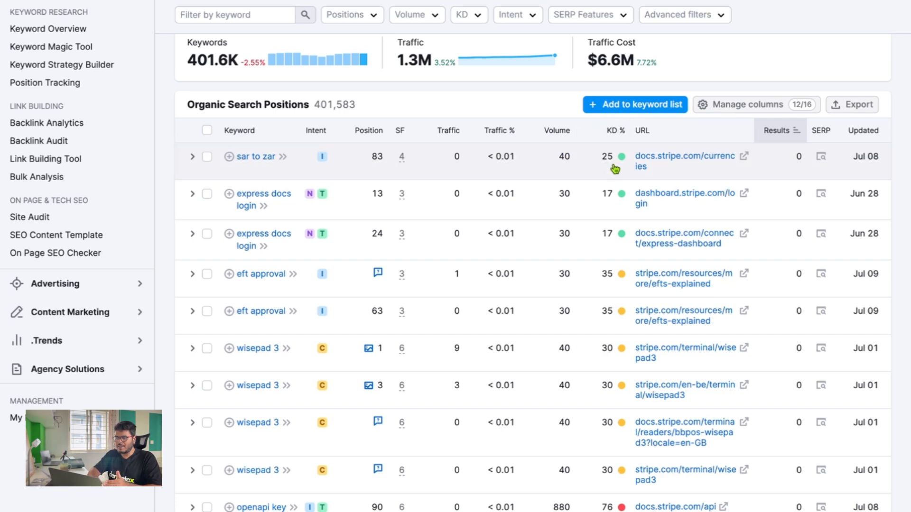
{"action": "scroll", "coordinate": [517, 259], "scroll_direction": "down", "scroll_amount": 1}
{"action": "scroll", "coordinate": [517, 259], "scroll_direction": "up", "scroll_amount": 5}
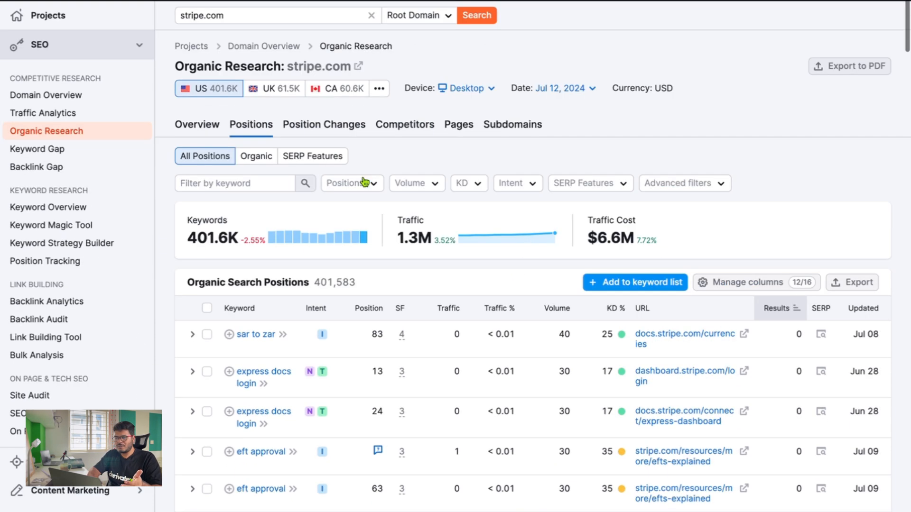